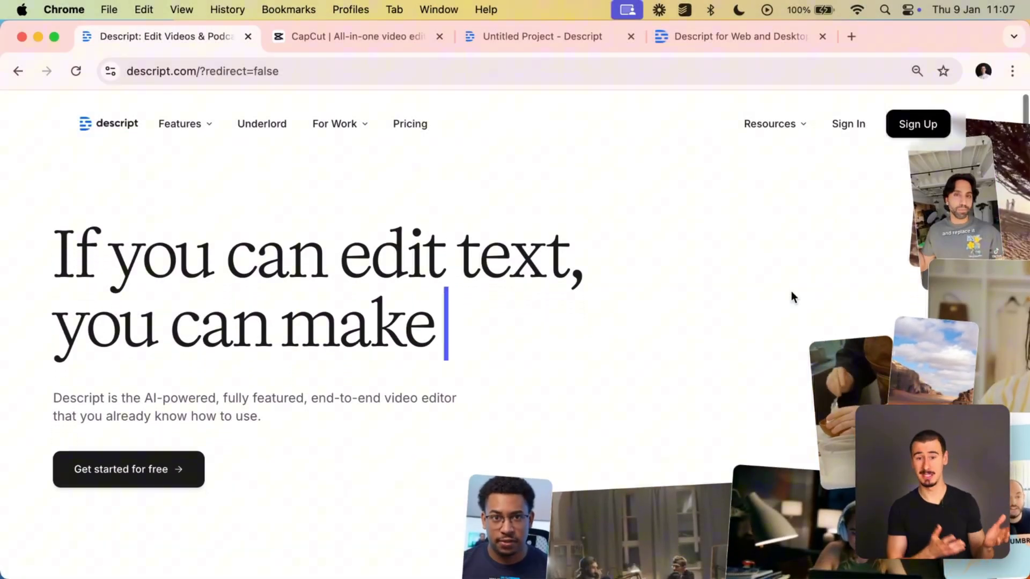
Switch to the CapCut homepage, then view Descript's 'Descript for Web and Desktop Preview' help article
{"action": "key", "text": "ctrl+Tab"}
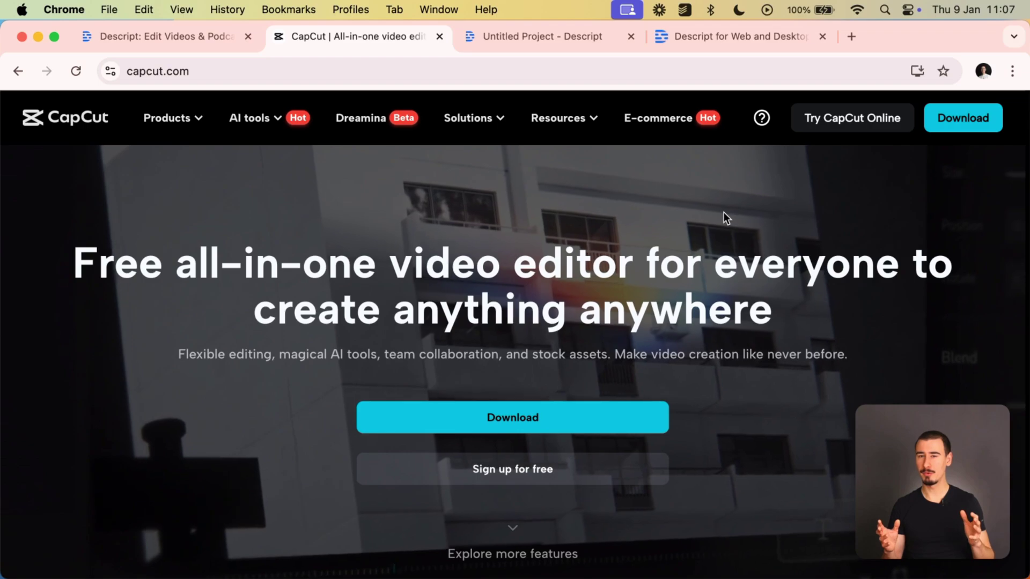
{"action": "scroll", "coordinate": [724, 212], "scroll_direction": "down", "scroll_amount": 3}
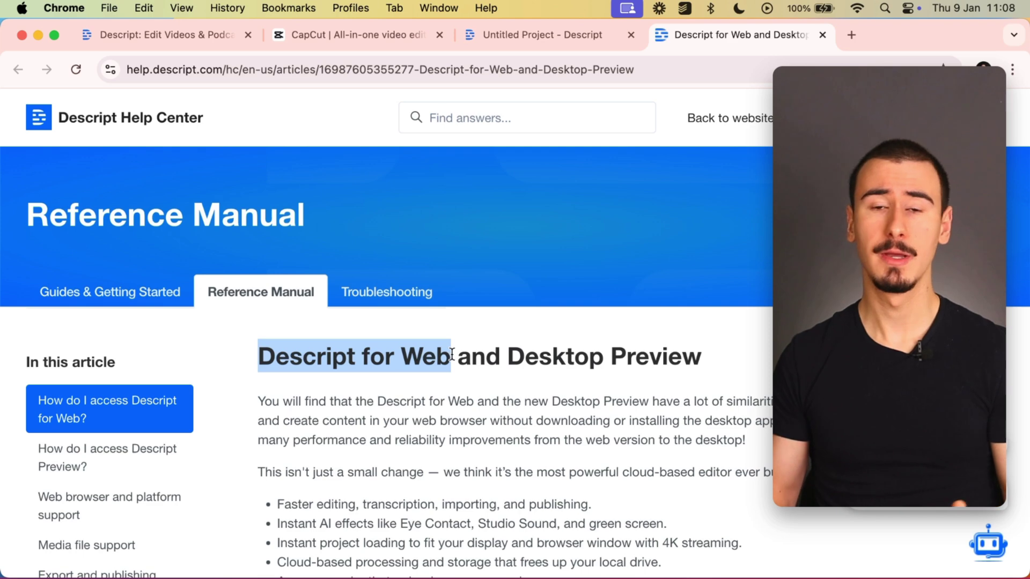
{"action": "left_click", "coordinate": [494, 360]}
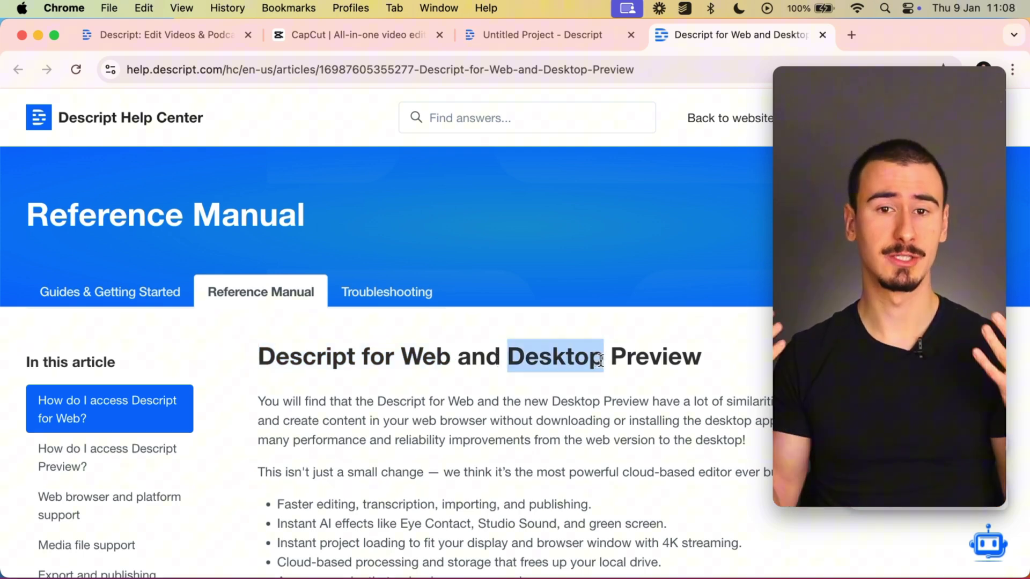
{"action": "scroll", "coordinate": [596, 360], "scroll_direction": "down", "scroll_amount": 3}
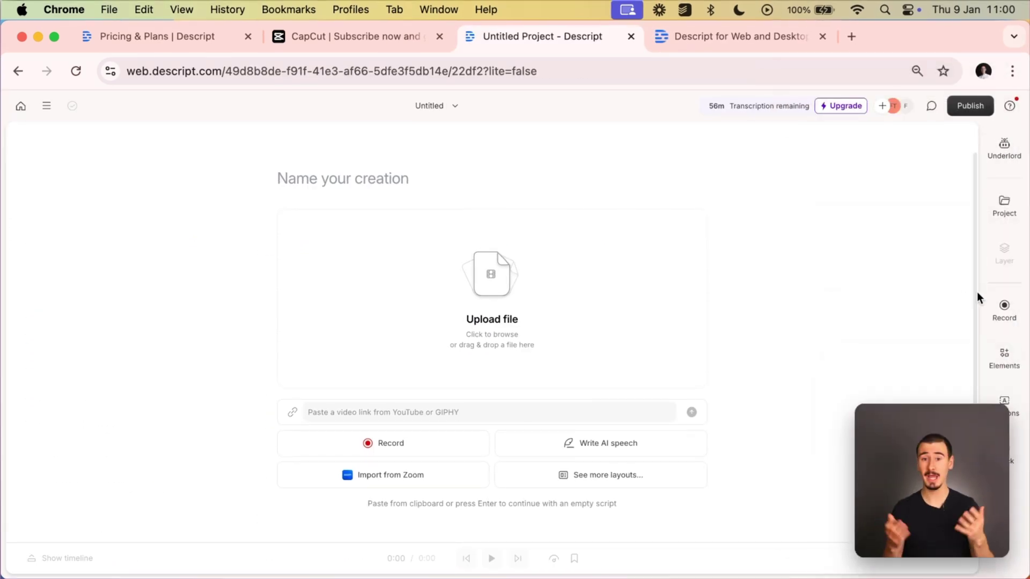
Start a webcam take with Descript's 'Record into script' option
{"action": "left_click", "coordinate": [1004, 310]}
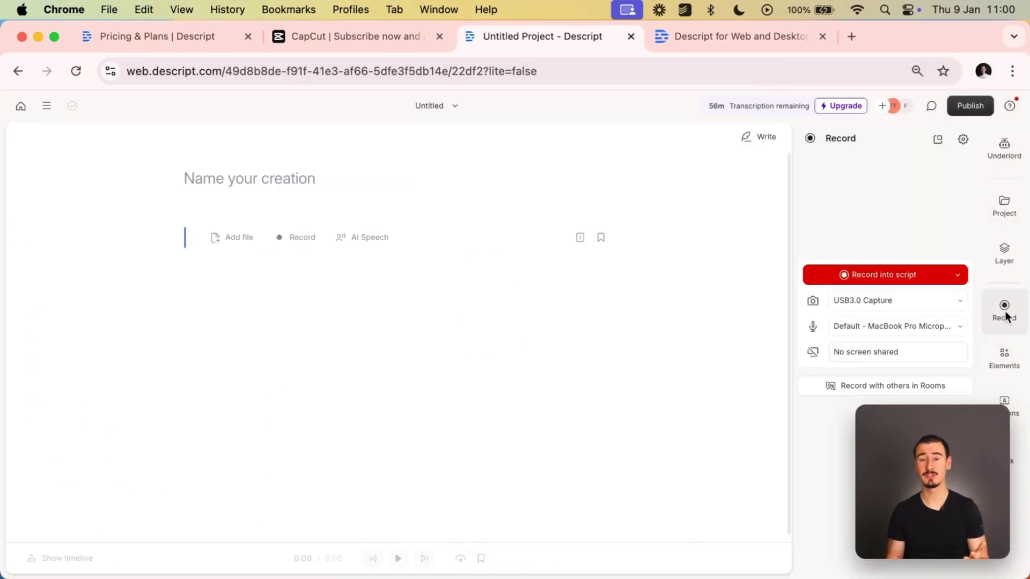
{"action": "left_click", "coordinate": [885, 276]}
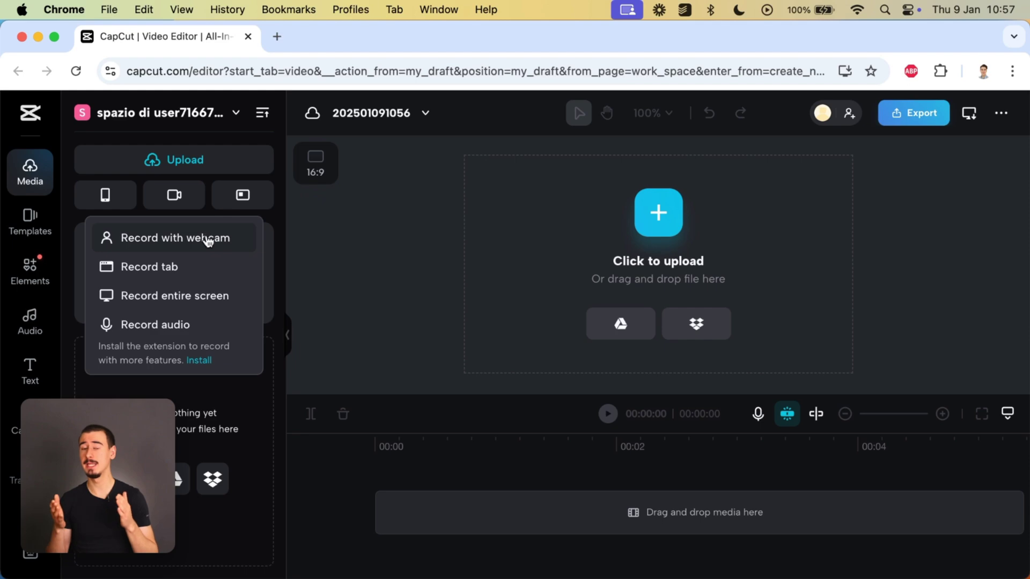
Record a 13-second CapCut webcam clip, then select Descript's sentence about testing Descript
{"action": "left_click", "coordinate": [207, 240]}
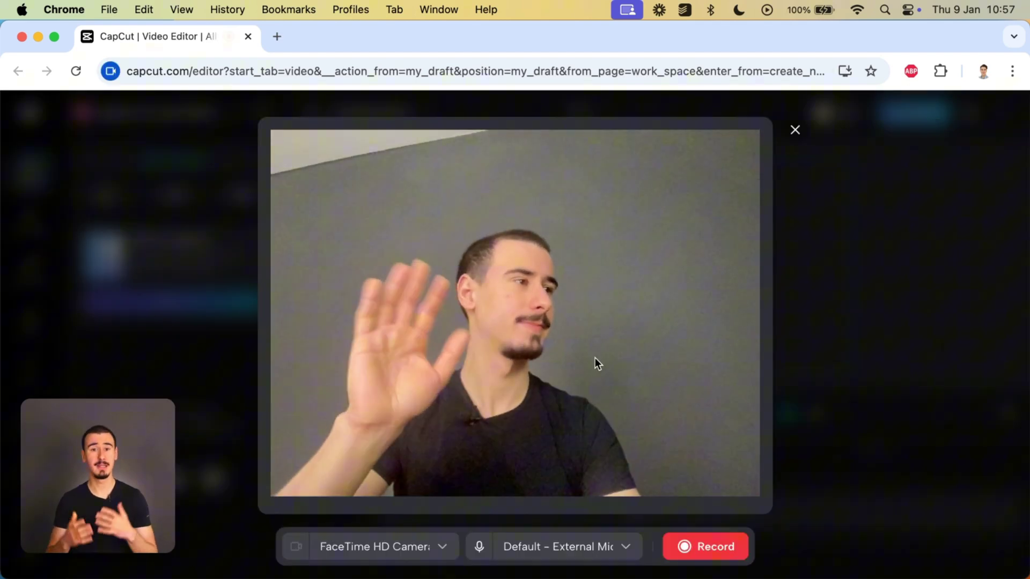
{"action": "left_click", "coordinate": [705, 546]}
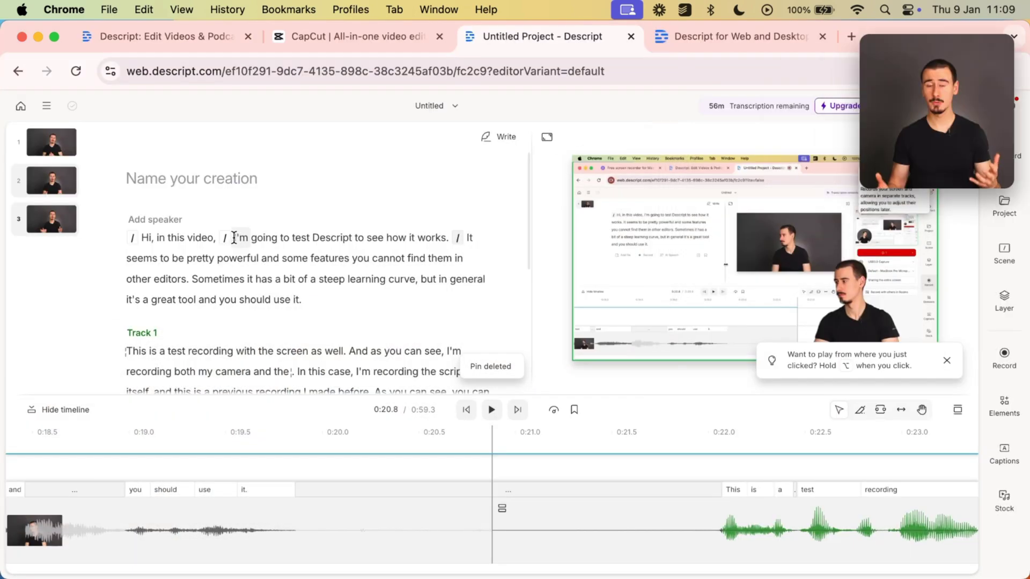
{"action": "left_click_drag", "start_coordinate": [233, 237], "coordinate": [449, 231]}
Add a 'Hello!' text layer over the sentence, then select the words 'features you cannot'
{"action": "left_click", "coordinate": [161, 216]}
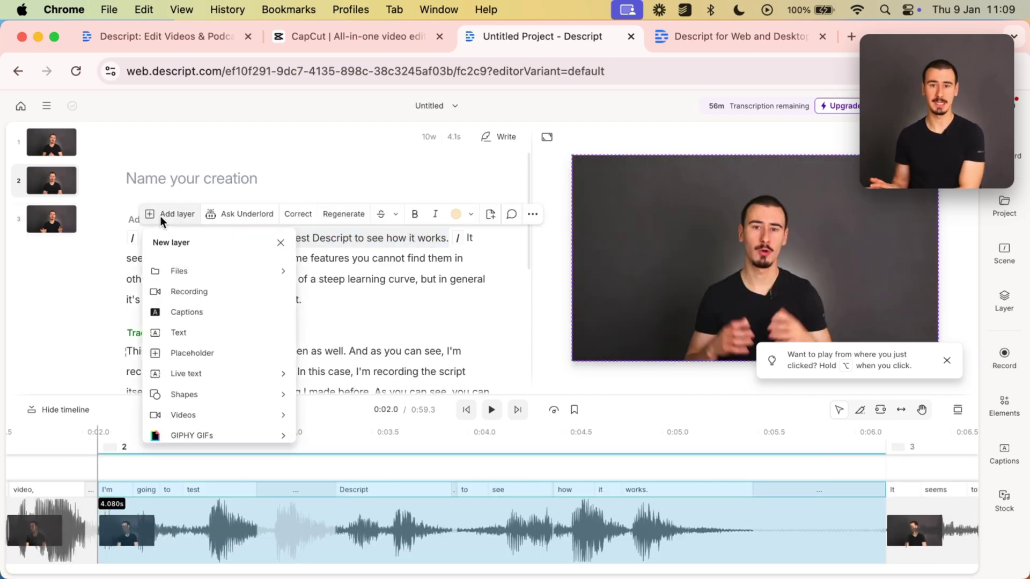
{"action": "left_click", "coordinate": [178, 332]}
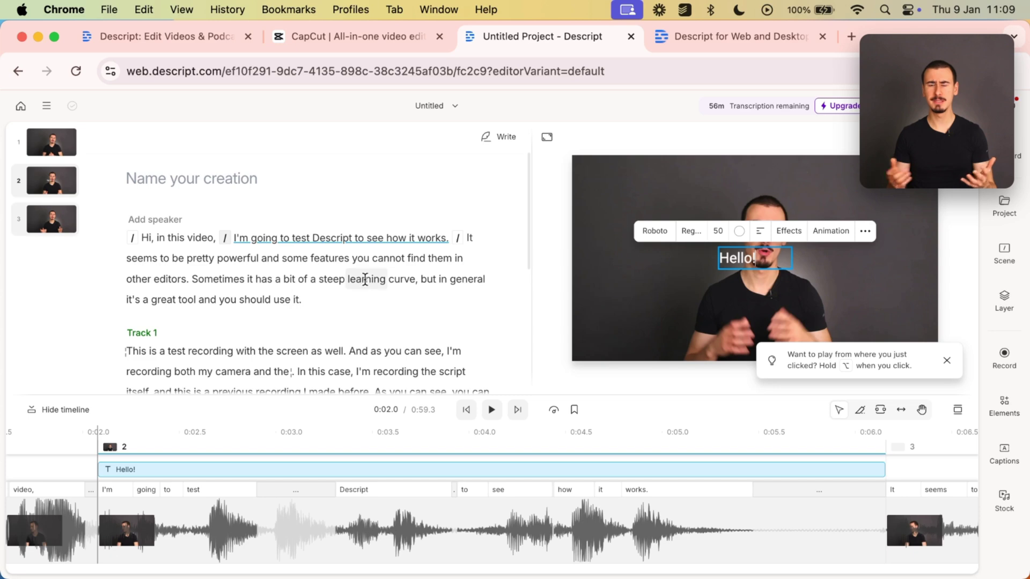
{"action": "left_click", "coordinate": [319, 279]}
{"action": "left_click_drag", "start_coordinate": [309, 257], "coordinate": [409, 255]}
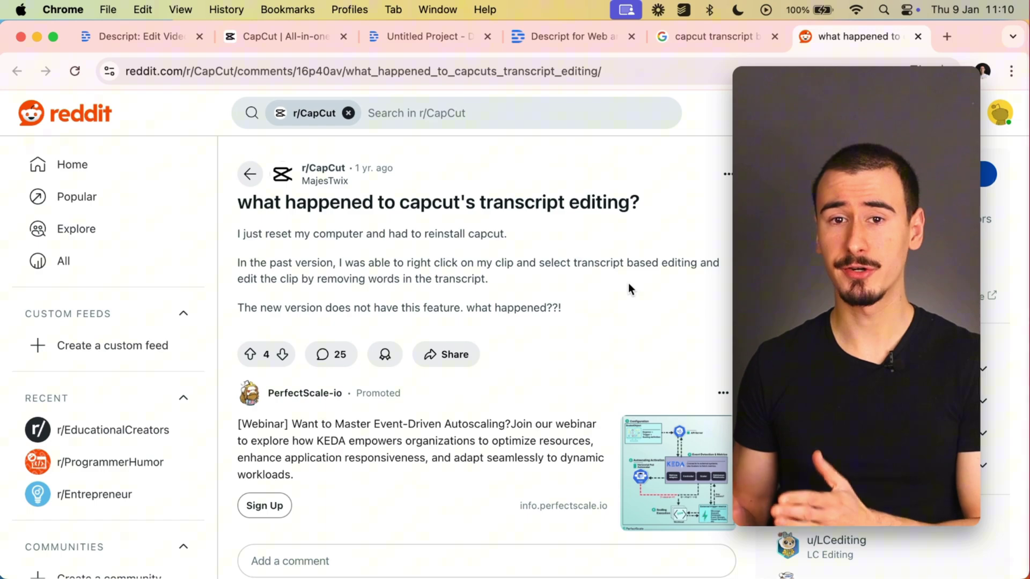
{"action": "scroll", "coordinate": [628, 283], "scroll_direction": "down", "scroll_amount": 5}
{"action": "scroll", "coordinate": [628, 282], "scroll_direction": "down", "scroll_amount": 5}
{"action": "scroll", "coordinate": [628, 282], "scroll_direction": "down", "scroll_amount": 2}
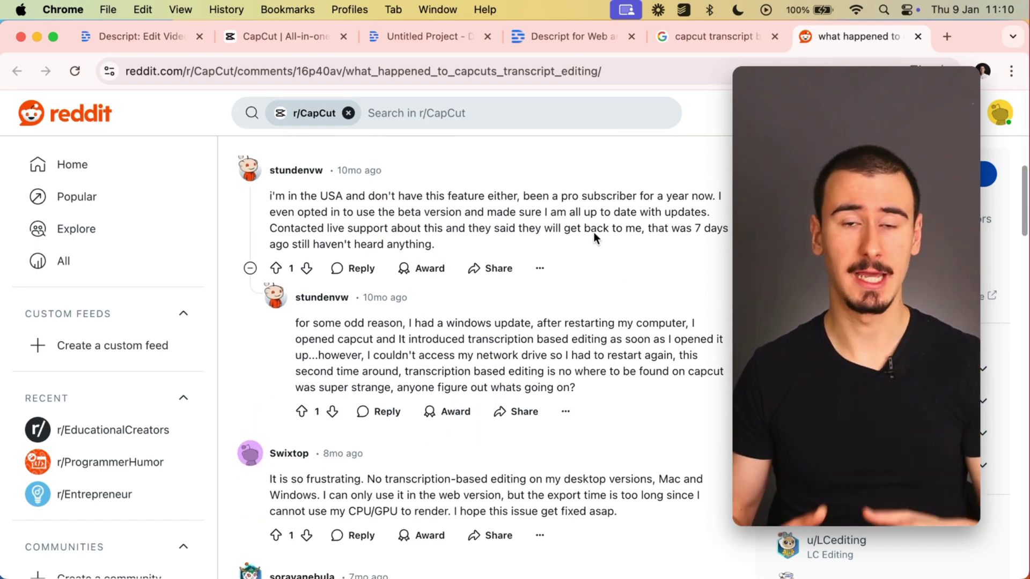
{"action": "scroll", "coordinate": [585, 426], "scroll_direction": "down", "scroll_amount": 3}
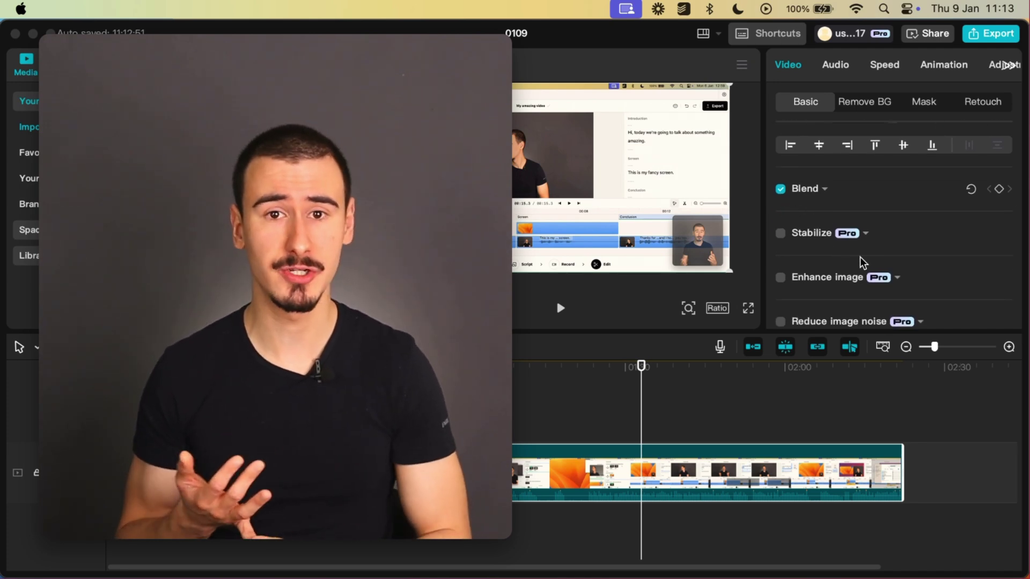
{"action": "scroll", "coordinate": [861, 262], "scroll_direction": "down", "scroll_amount": 2}
{"action": "scroll", "coordinate": [861, 262], "scroll_direction": "down", "scroll_amount": 2}
{"action": "scroll", "coordinate": [862, 261], "scroll_direction": "down", "scroll_amount": 2}
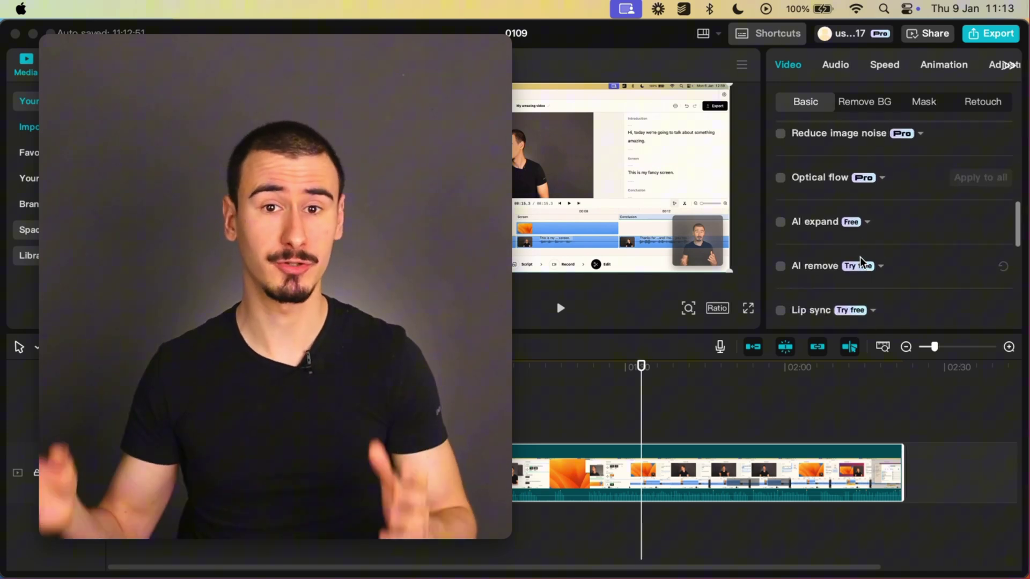
{"action": "scroll", "coordinate": [861, 261], "scroll_direction": "down", "scroll_amount": 2}
{"action": "scroll", "coordinate": [861, 261], "scroll_direction": "down", "scroll_amount": 2}
{"action": "scroll", "coordinate": [860, 262], "scroll_direction": "down", "scroll_amount": 2}
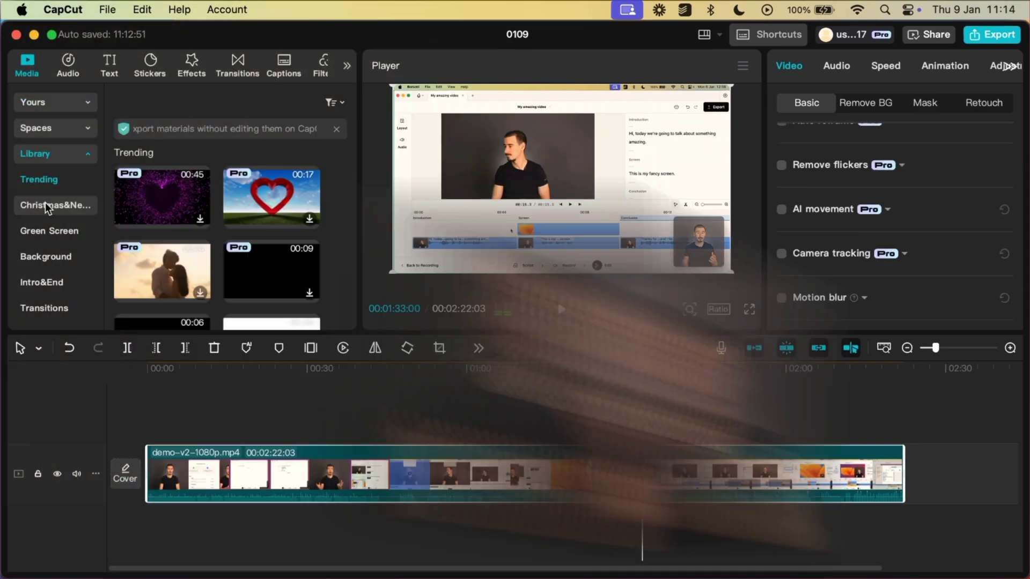
Trim the end of the Christmas&New Year fireworks clip above the main demo video
{"action": "left_click", "coordinate": [47, 206]}
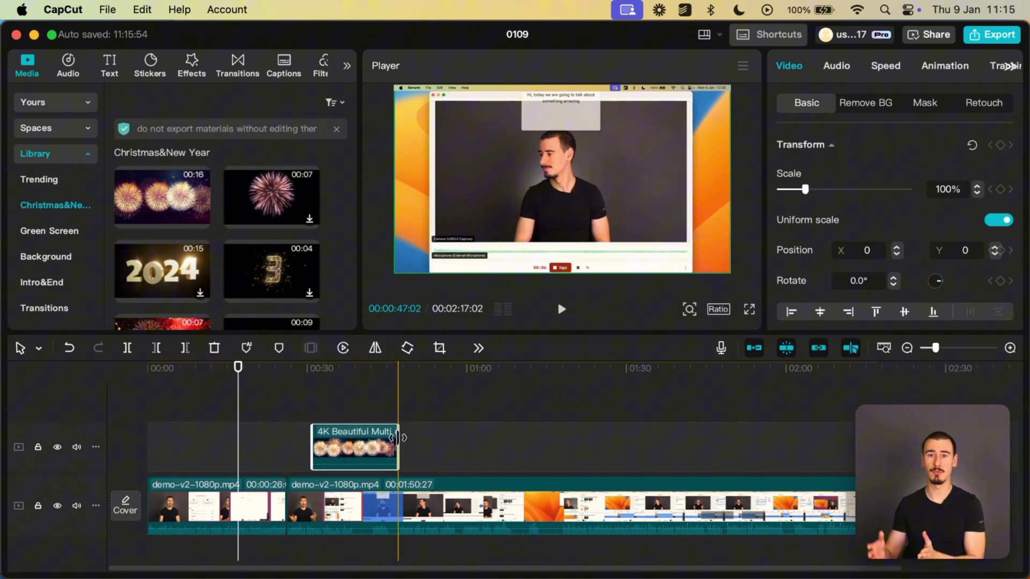
{"action": "left_click_drag", "start_coordinate": [397, 440], "coordinate": [371, 441]}
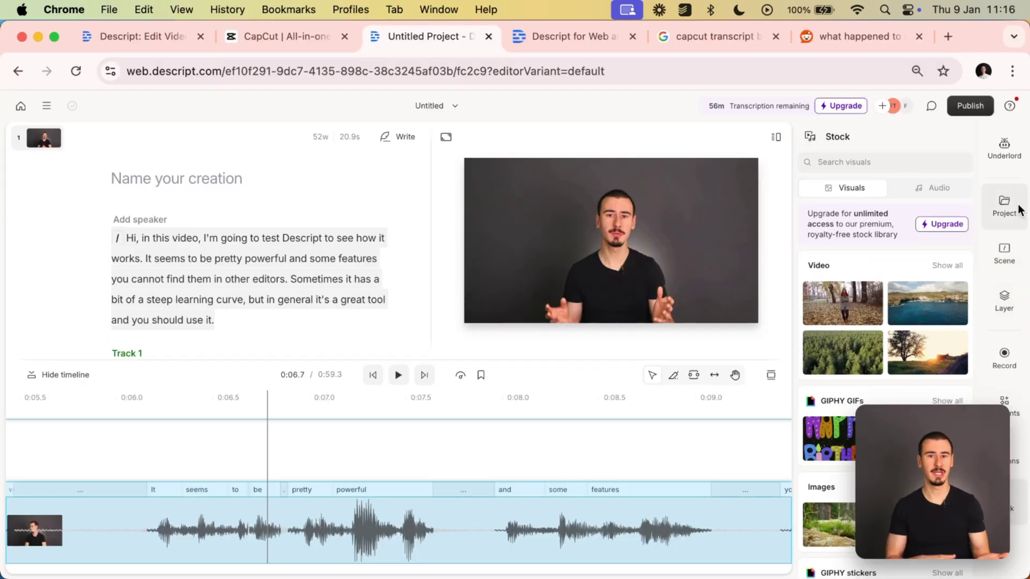
Show project compositions and files, select transcript text, and play from about 0:08.3
{"action": "left_click", "coordinate": [1006, 206]}
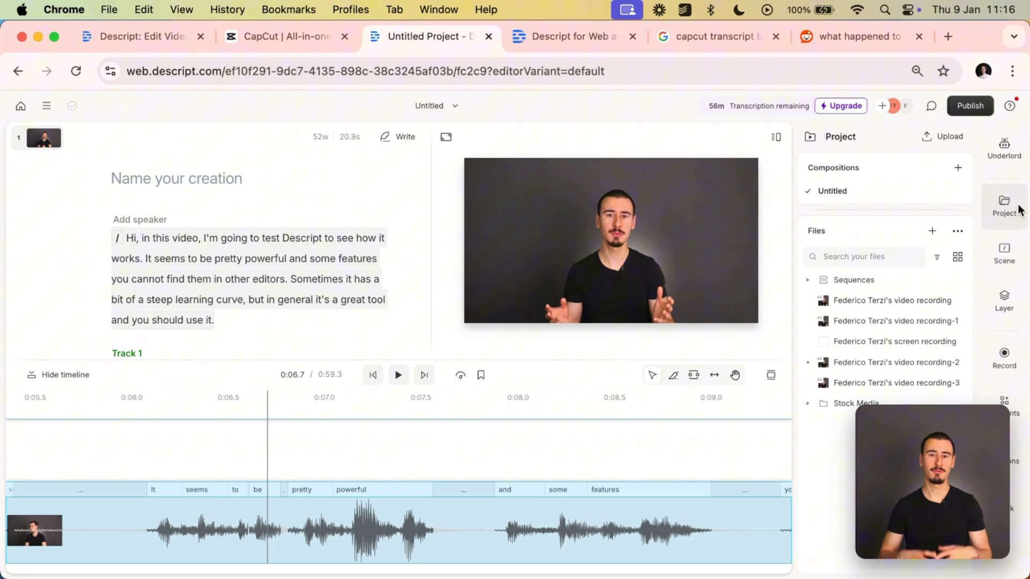
{"action": "double_click", "coordinate": [157, 237]}
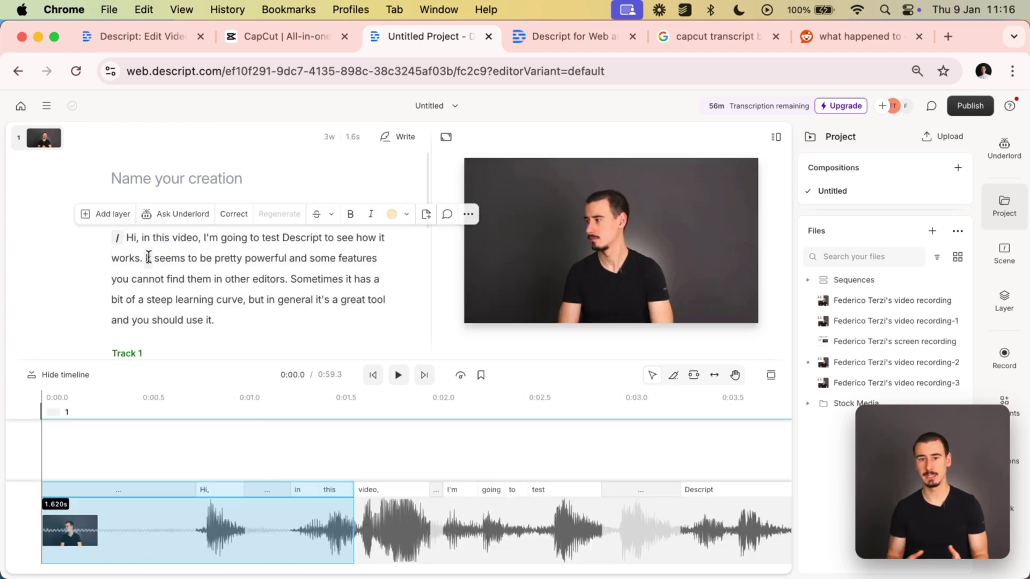
{"action": "left_click_drag", "start_coordinate": [149, 258], "coordinate": [213, 320]}
{"action": "left_click", "coordinate": [204, 411]}
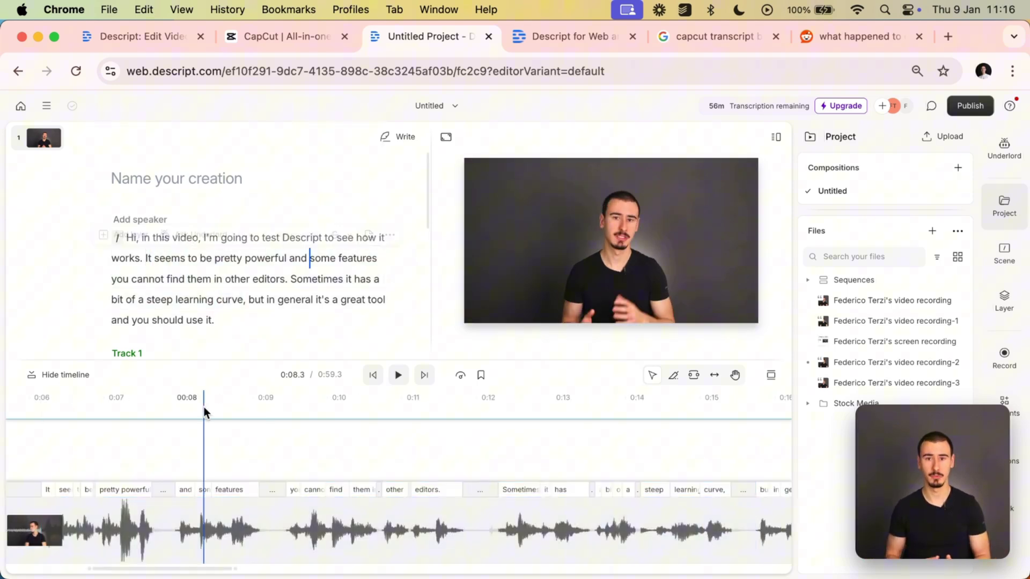
{"action": "key", "text": "space"}
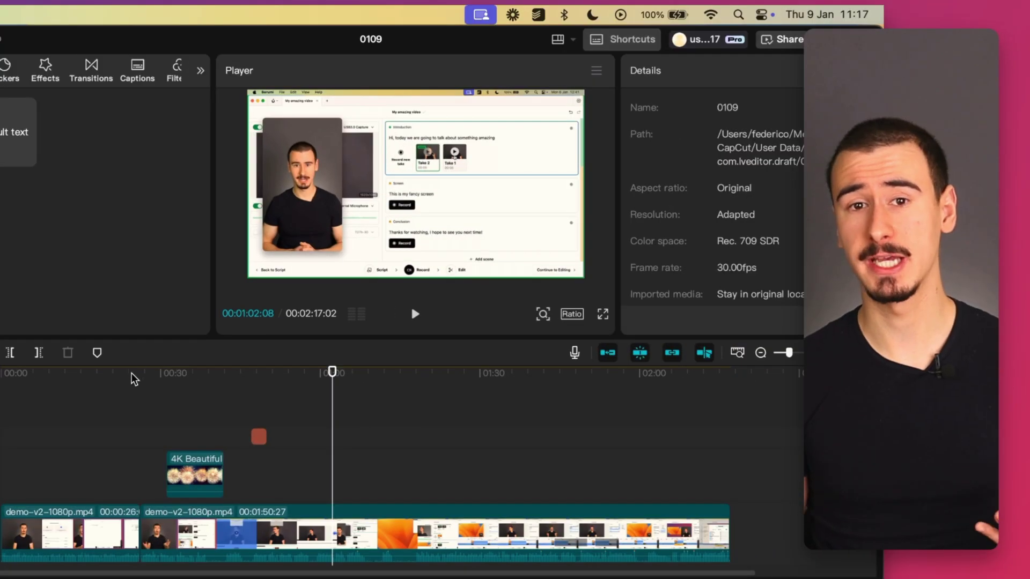
Play from around 00:31, shorten the fireworks clip's end, and select transcript text
{"action": "left_click", "coordinate": [171, 378]}
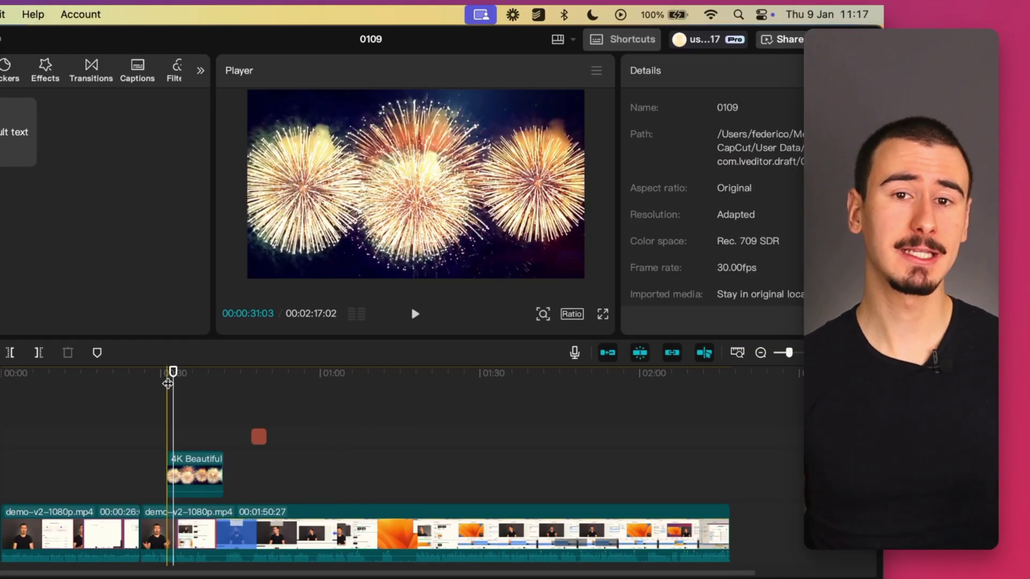
{"action": "key", "text": "space"}
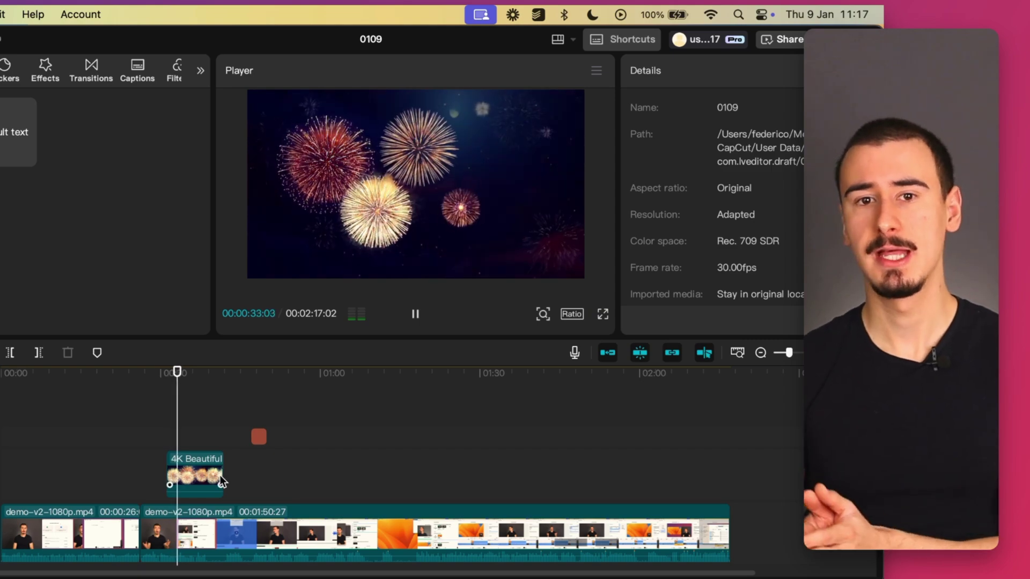
{"action": "left_click_drag", "start_coordinate": [221, 480], "coordinate": [208, 480]}
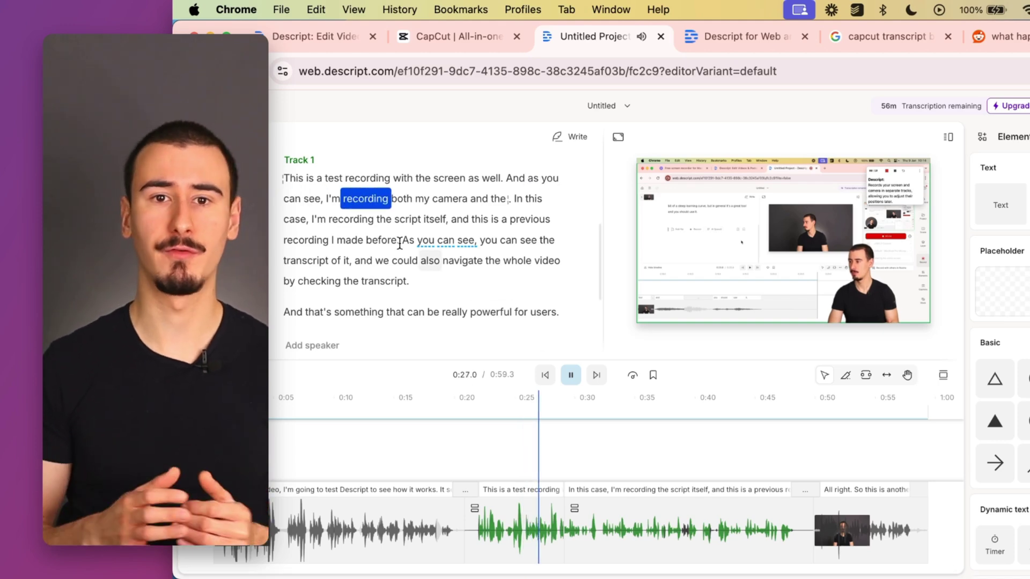
{"action": "mouse_move", "coordinate": [312, 219]}
{"action": "left_mouse_down"}
{"action": "mouse_move", "coordinate": [411, 261]}
{"action": "mouse_move", "coordinate": [411, 280]}
{"action": "left_mouse_up"}
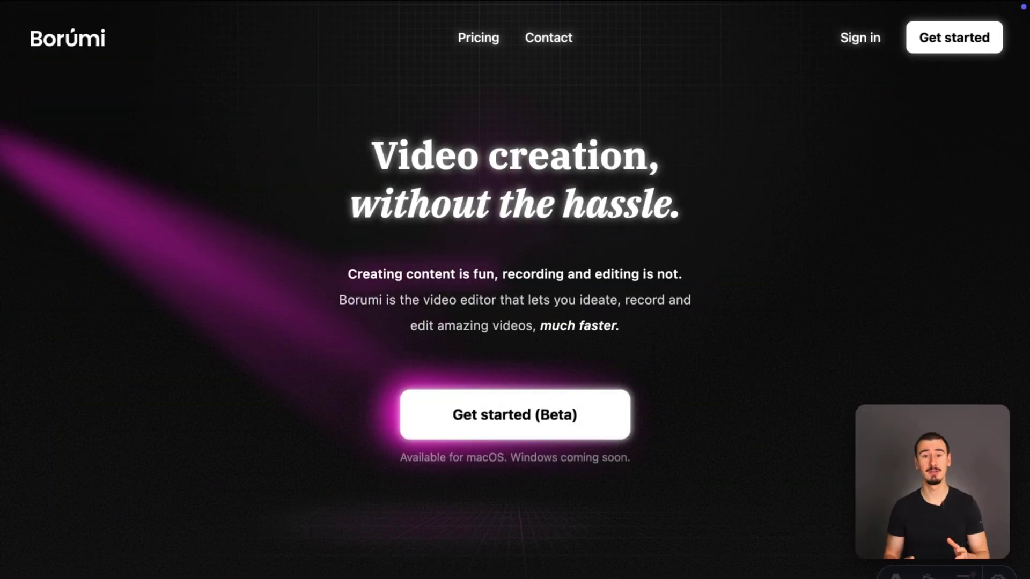
{"action": "scroll", "coordinate": [515, 322], "scroll_direction": "down", "scroll_amount": 5}
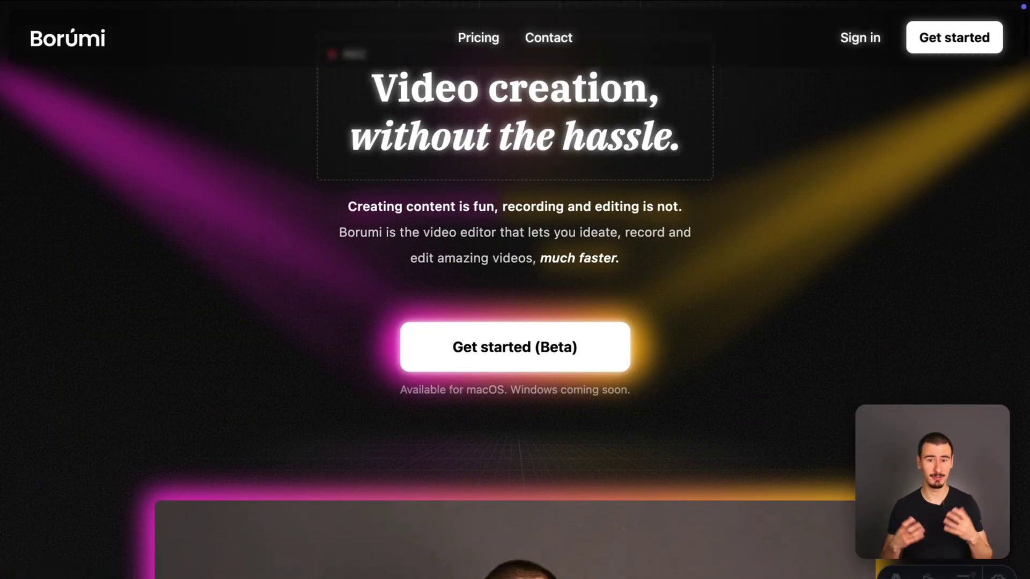
{"action": "scroll", "coordinate": [515, 321], "scroll_direction": "down", "scroll_amount": 3}
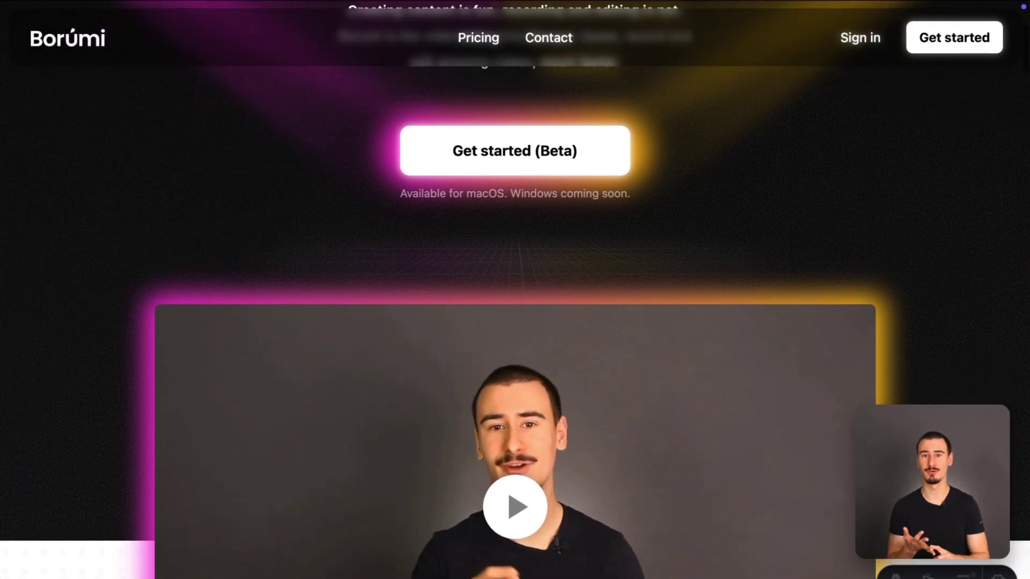
{"action": "scroll", "coordinate": [515, 322], "scroll_direction": "down", "scroll_amount": 3}
{"action": "scroll", "coordinate": [515, 321], "scroll_direction": "down", "scroll_amount": 2}
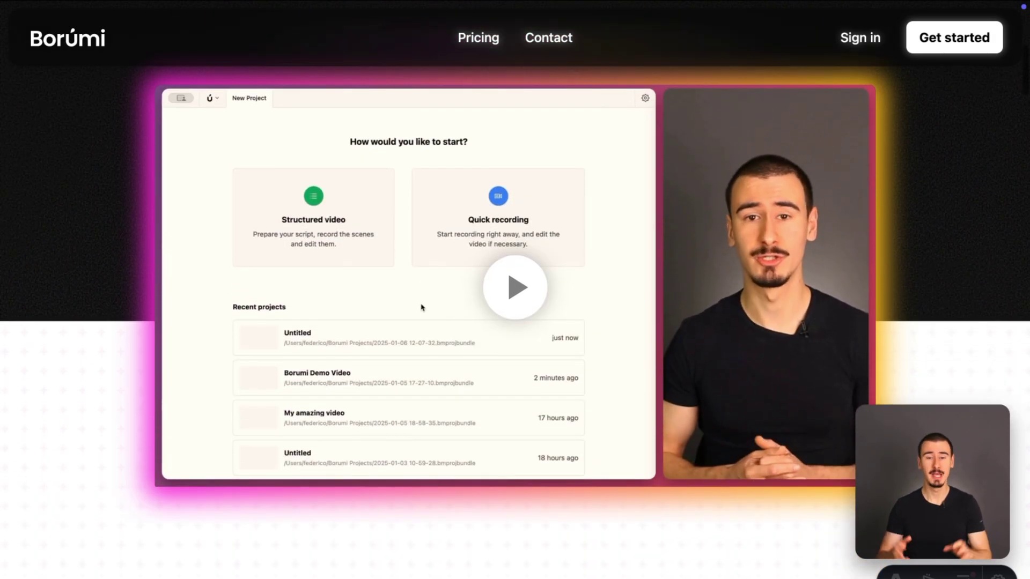
{"action": "scroll", "coordinate": [515, 322], "scroll_direction": "down", "scroll_amount": 2}
{"action": "scroll", "coordinate": [514, 322], "scroll_direction": "down", "scroll_amount": 2}
{"action": "scroll", "coordinate": [515, 322], "scroll_direction": "down", "scroll_amount": 2}
{"action": "scroll", "coordinate": [515, 323], "scroll_direction": "down", "scroll_amount": 2}
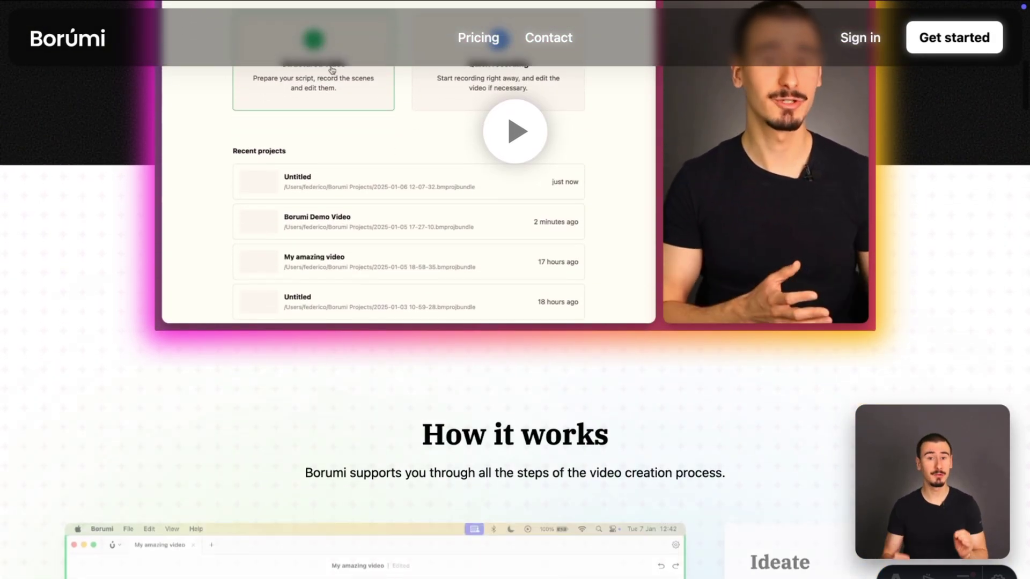
{"action": "scroll", "coordinate": [515, 322], "scroll_direction": "down", "scroll_amount": 2}
{"action": "scroll", "coordinate": [515, 322], "scroll_direction": "down", "scroll_amount": 2}
{"action": "scroll", "coordinate": [515, 322], "scroll_direction": "down", "scroll_amount": 2}
{"action": "scroll", "coordinate": [515, 322], "scroll_direction": "down", "scroll_amount": 2}
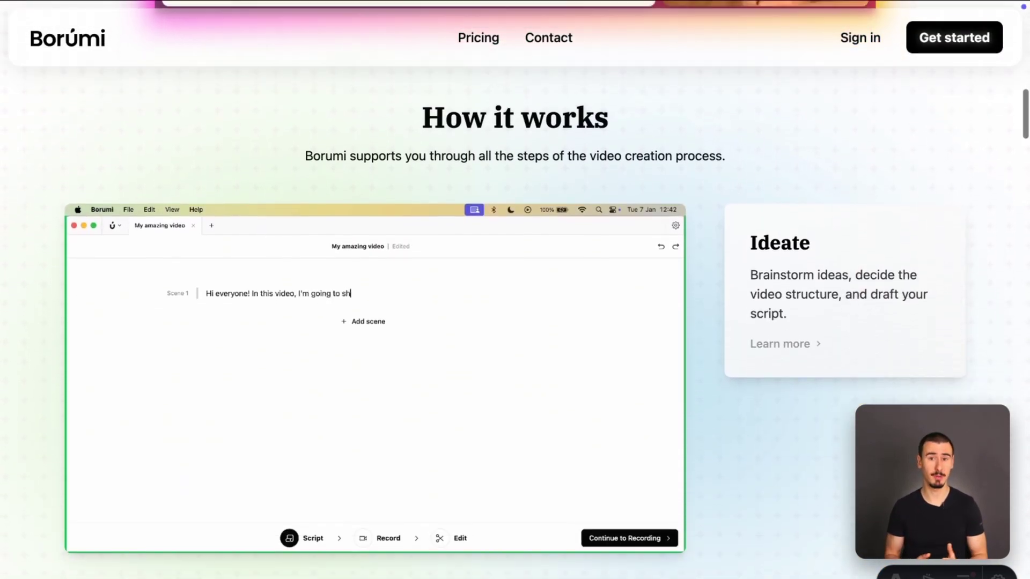
{"action": "scroll", "coordinate": [515, 322], "scroll_direction": "down", "scroll_amount": 2}
{"action": "scroll", "coordinate": [515, 322], "scroll_direction": "down", "scroll_amount": 2}
{"action": "scroll", "coordinate": [515, 322], "scroll_direction": "down", "scroll_amount": 2}
{"action": "scroll", "coordinate": [516, 322], "scroll_direction": "down", "scroll_amount": 2}
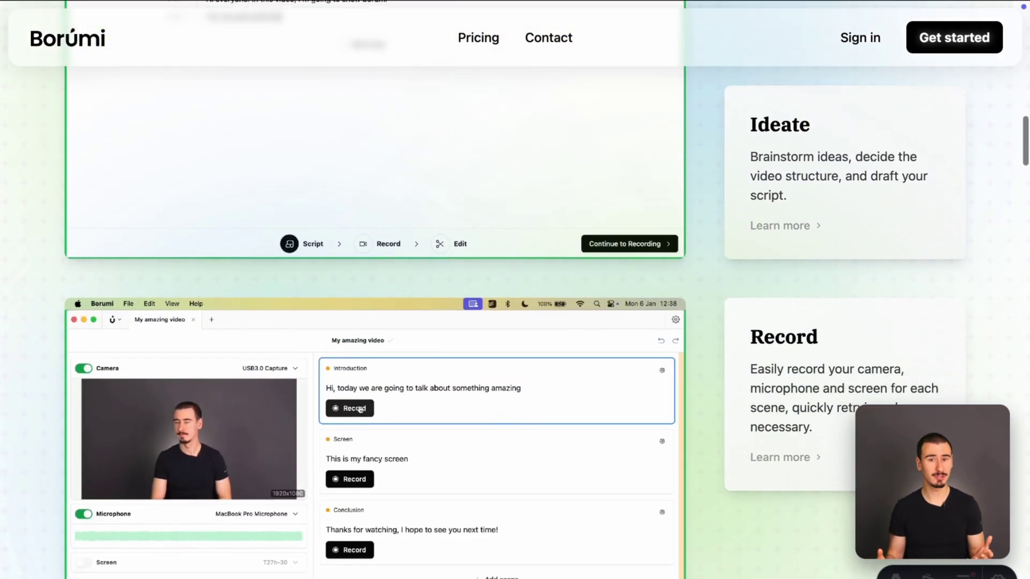
{"action": "scroll", "coordinate": [515, 322], "scroll_direction": "down", "scroll_amount": 2}
{"action": "scroll", "coordinate": [515, 322], "scroll_direction": "down", "scroll_amount": 2}
{"action": "scroll", "coordinate": [514, 322], "scroll_direction": "down", "scroll_amount": 2}
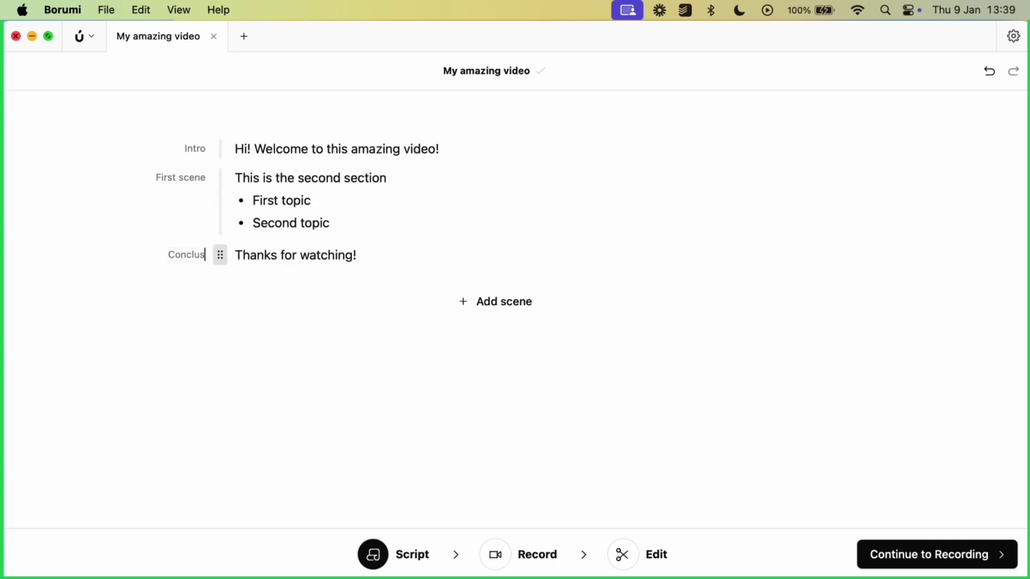
Record the Intro take, then enable screen capture and mark the First scene's capture area
{"action": "left_click", "coordinate": [913, 555]}
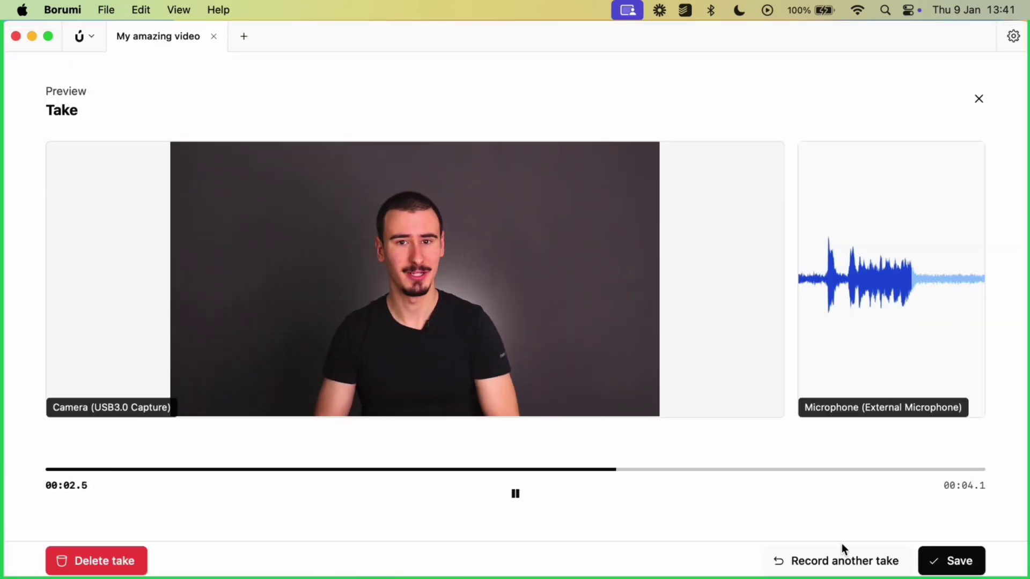
{"action": "left_click", "coordinate": [837, 558]}
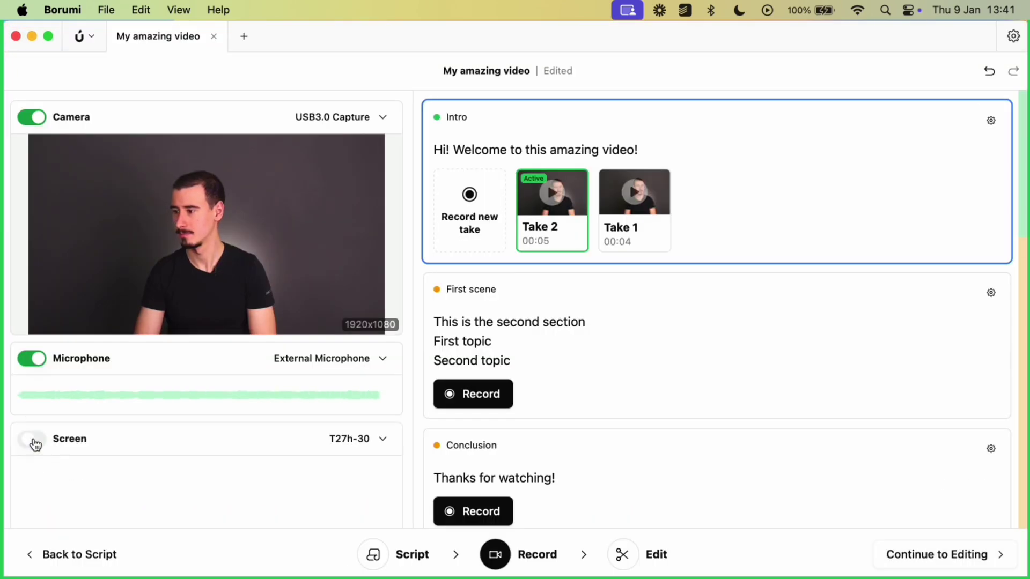
{"action": "left_click", "coordinate": [33, 438]}
{"action": "left_click", "coordinate": [474, 393]}
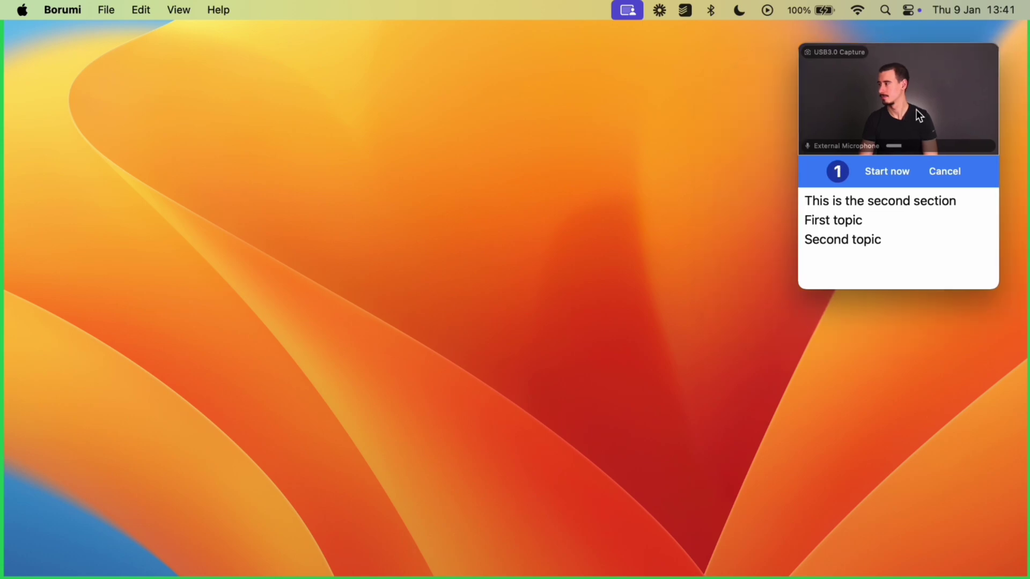
{"action": "left_click_drag", "start_coordinate": [157, 94], "coordinate": [501, 448]}
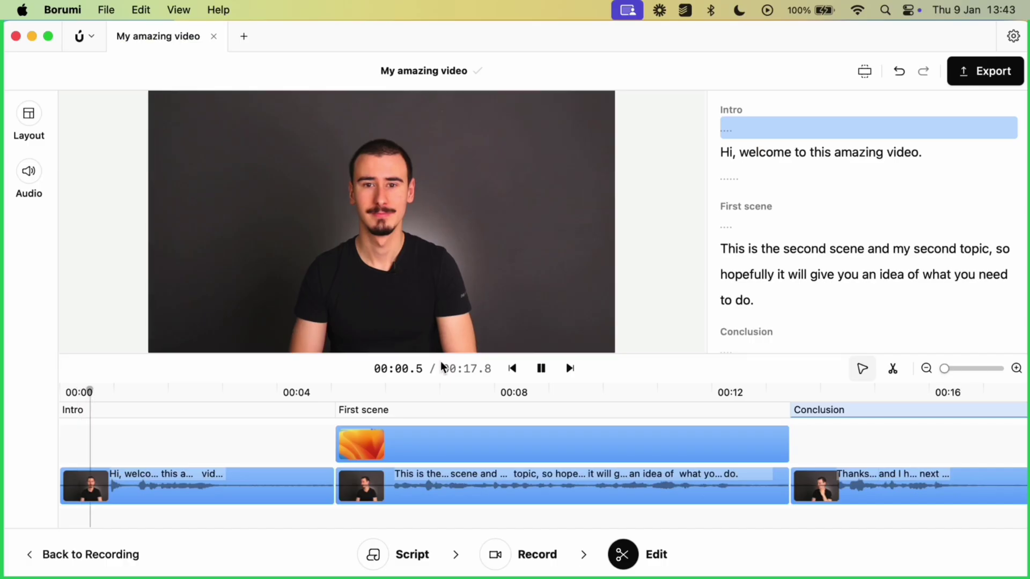
Delete 'is the second scene and my second topic' from the First scene
{"action": "left_click", "coordinate": [318, 386]}
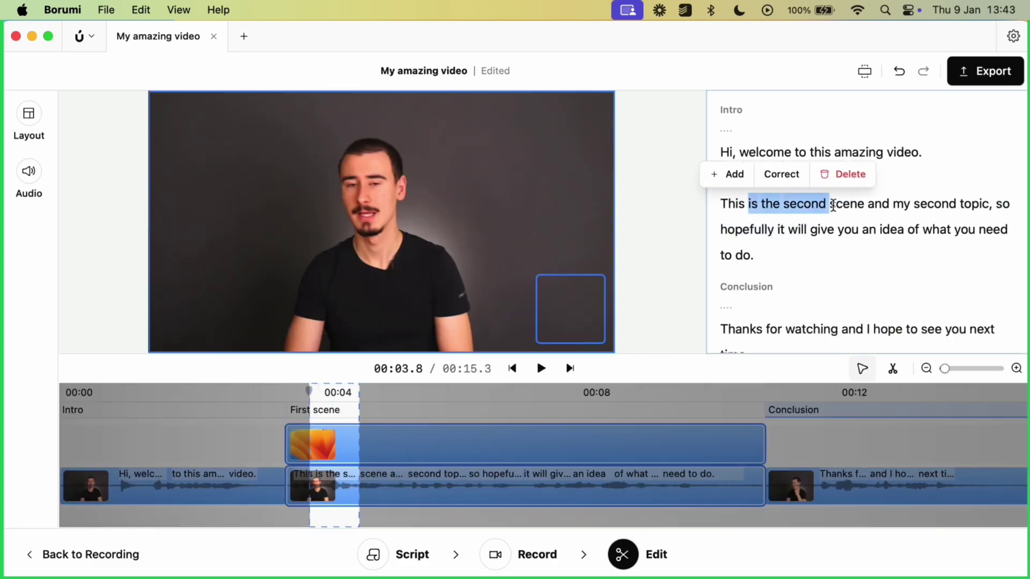
{"action": "left_click_drag", "start_coordinate": [832, 203], "coordinate": [988, 204]}
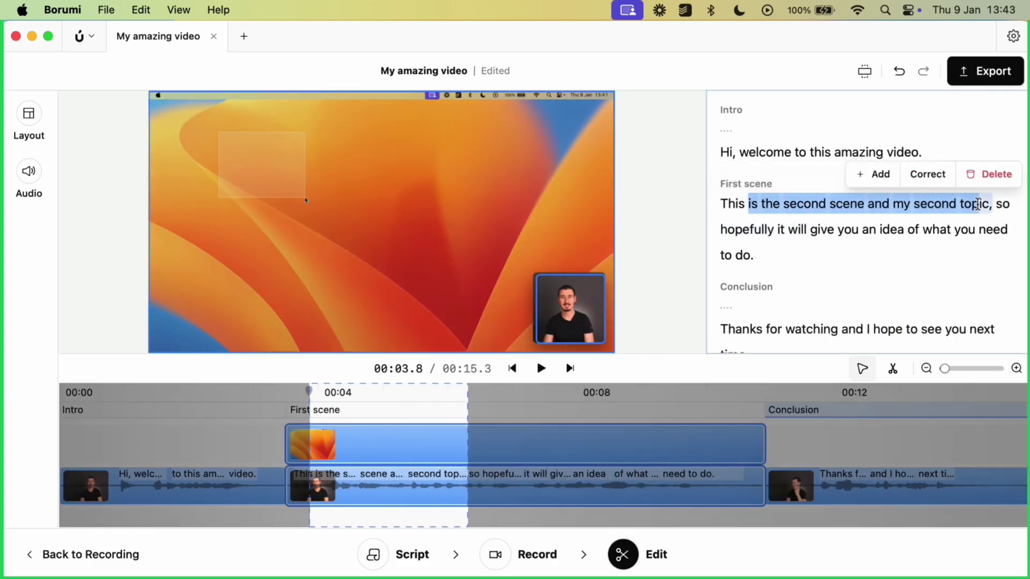
{"action": "key", "text": "BackSpace"}
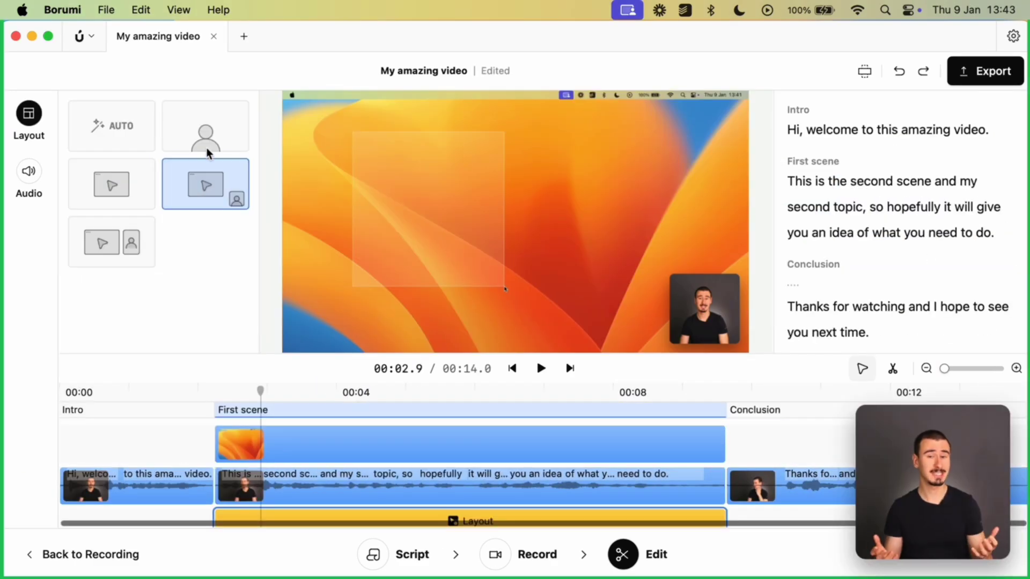
Give the First scene a screen-with-camera-inset layout and export the 14-second video
{"action": "left_click", "coordinate": [205, 129]}
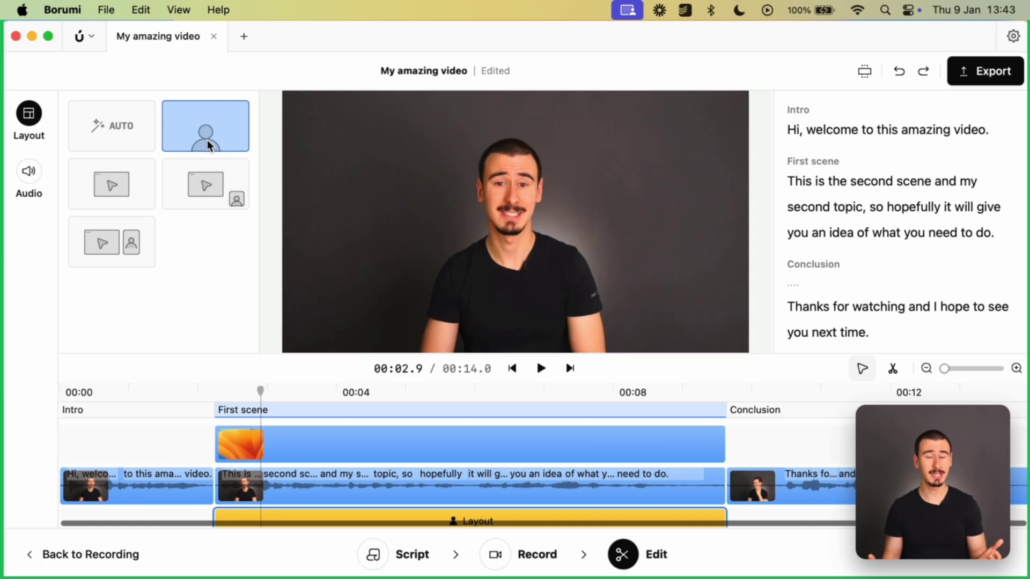
{"action": "left_click", "coordinate": [207, 176]}
{"action": "left_click", "coordinate": [684, 211]}
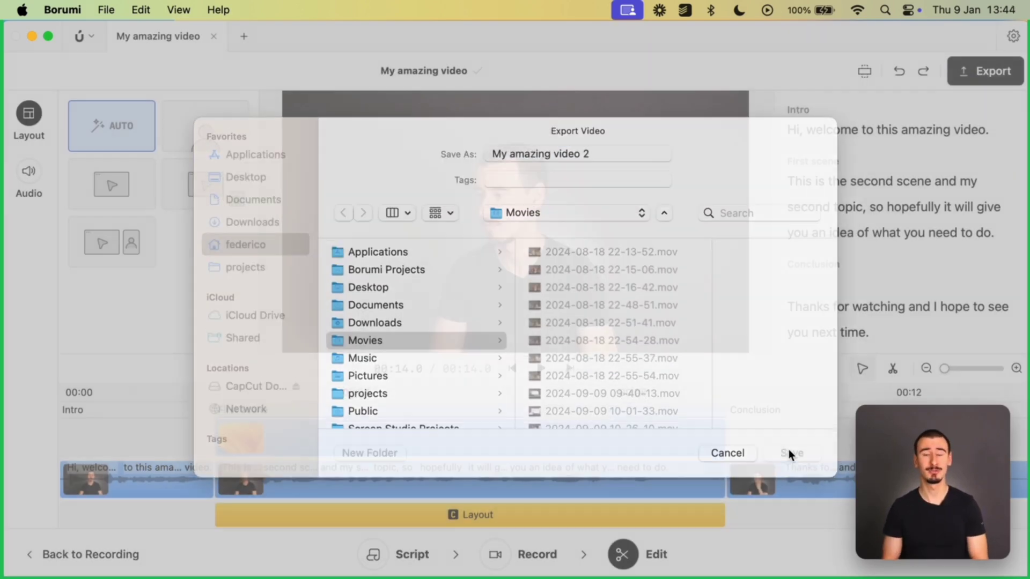
{"action": "left_click", "coordinate": [791, 455]}
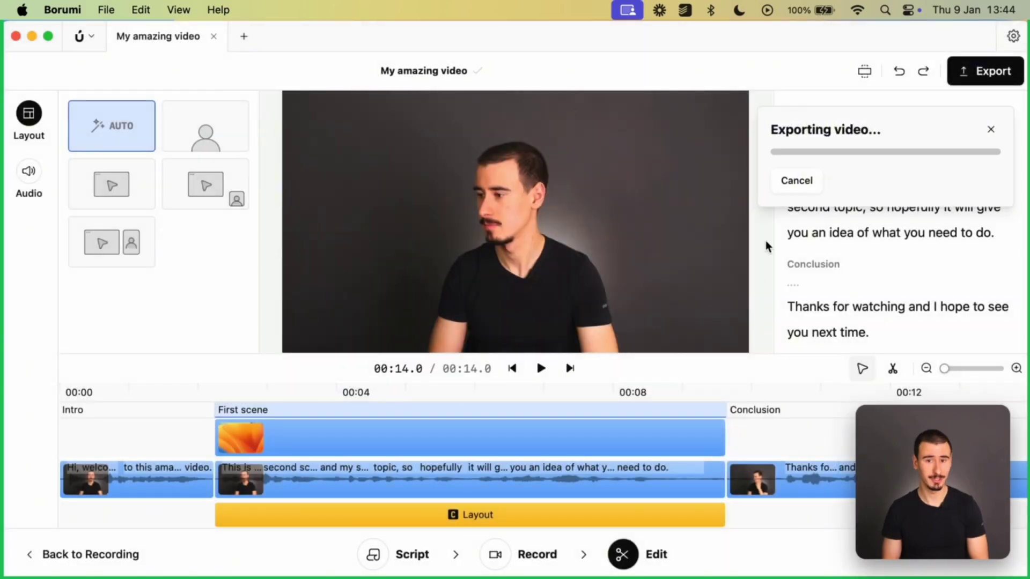